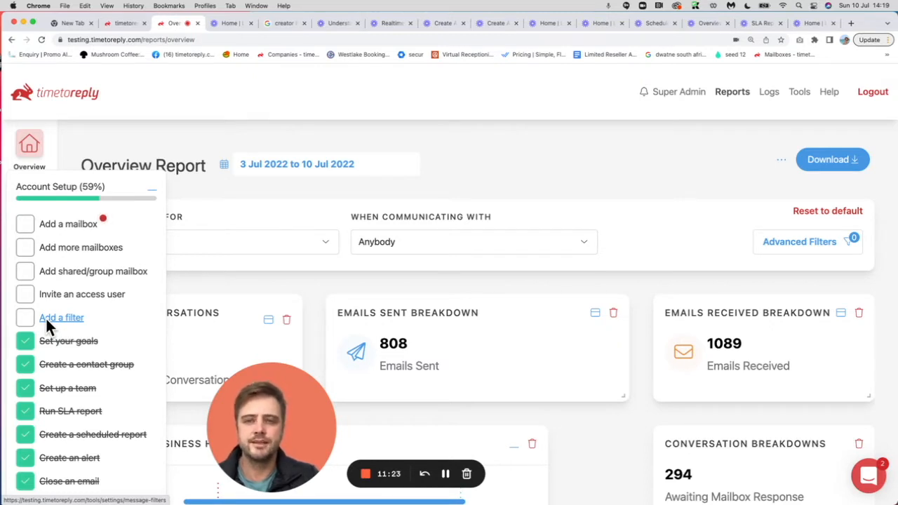
# Collapse the Account Setup checklist and go to the Filters page under Tools.
pyautogui.click(152, 186)
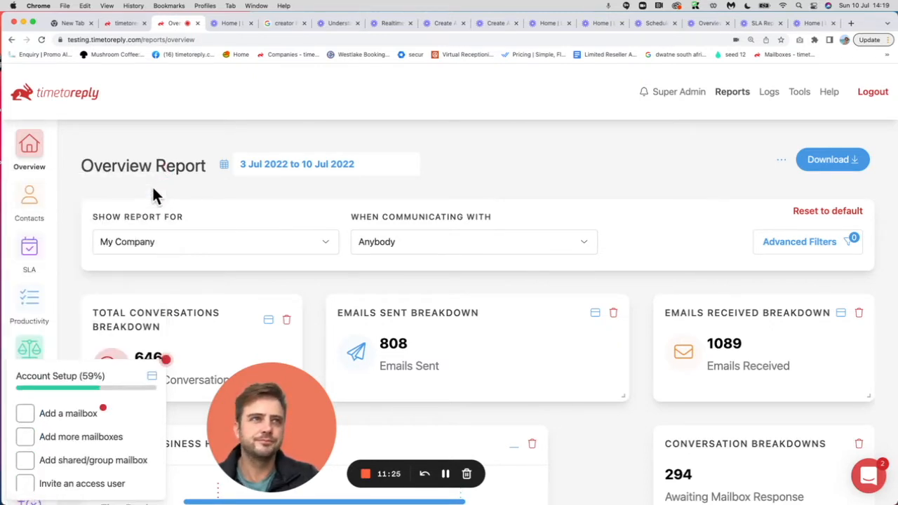
pyautogui.moveTo(229, 401); pyautogui.dragTo(49, 373)
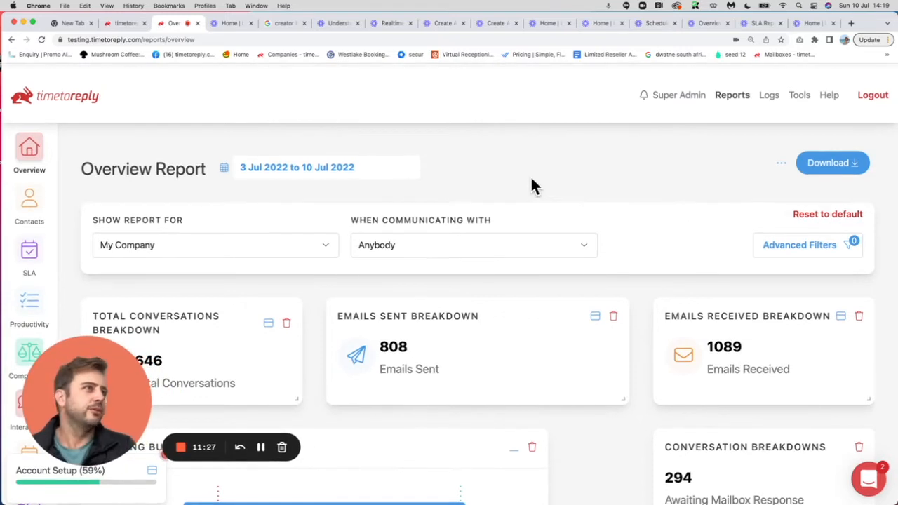
pyautogui.moveTo(799, 92)
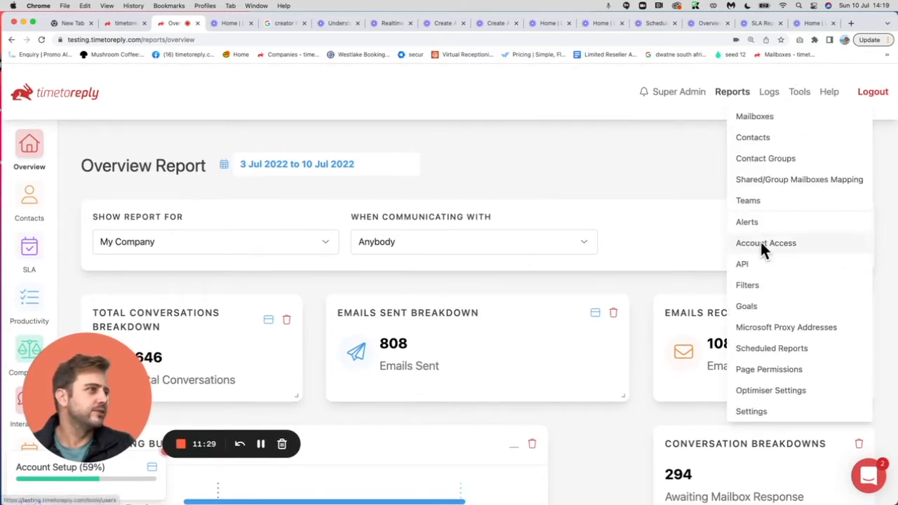
pyautogui.click(748, 287)
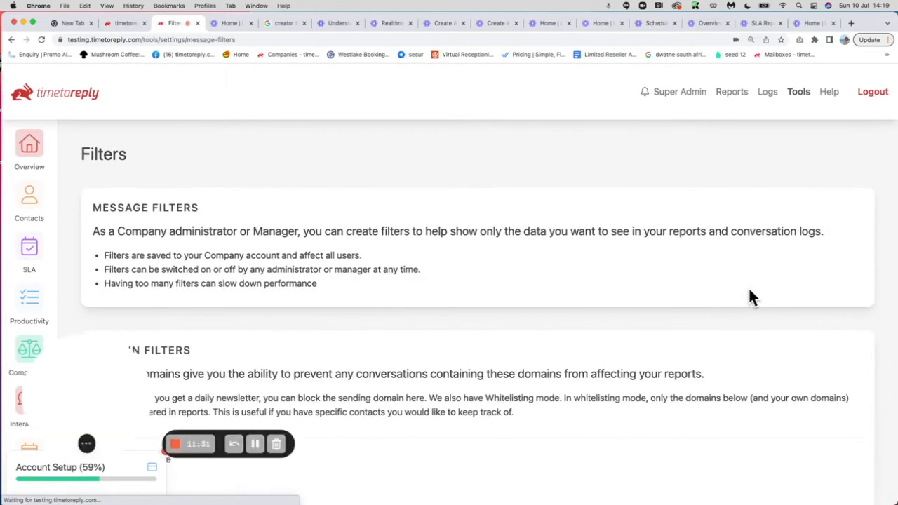
pyautogui.scroll(-5, 694, 343)
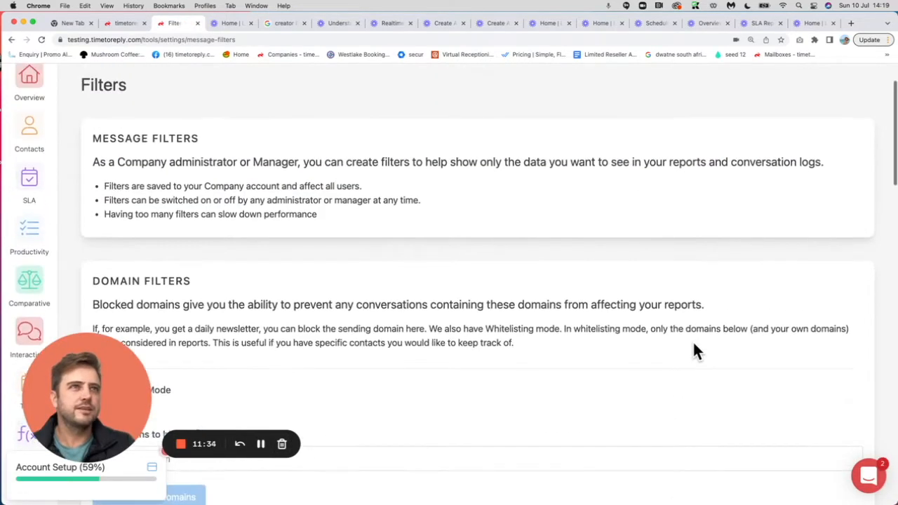
pyautogui.scroll(-5, 693, 345)
pyautogui.scroll(3, 693, 346)
pyautogui.scroll(2, 693, 351)
pyautogui.scroll(-3, 694, 351)
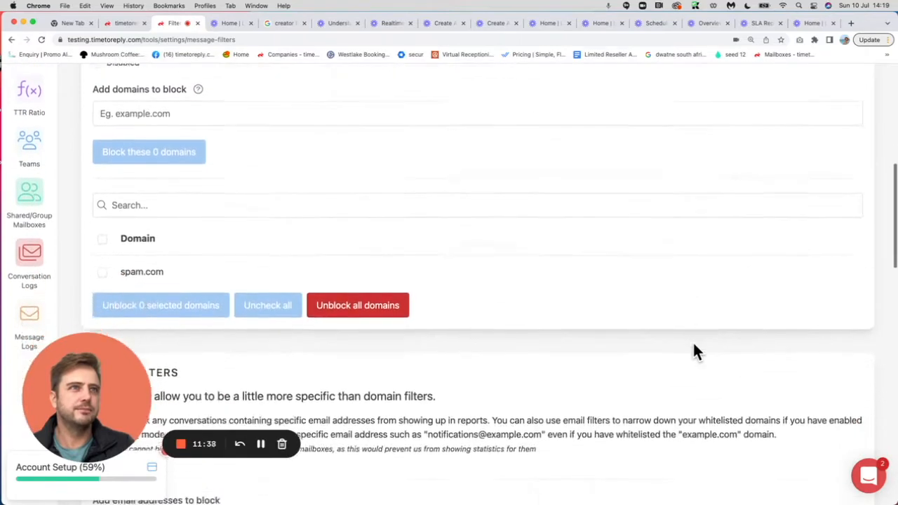
pyautogui.scroll(-5, 247, 276)
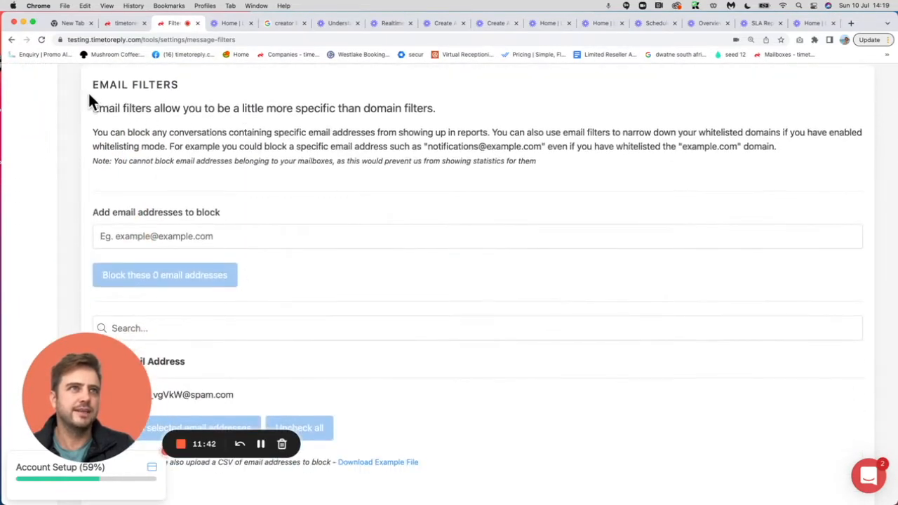
pyautogui.scroll(-5, 263, 228)
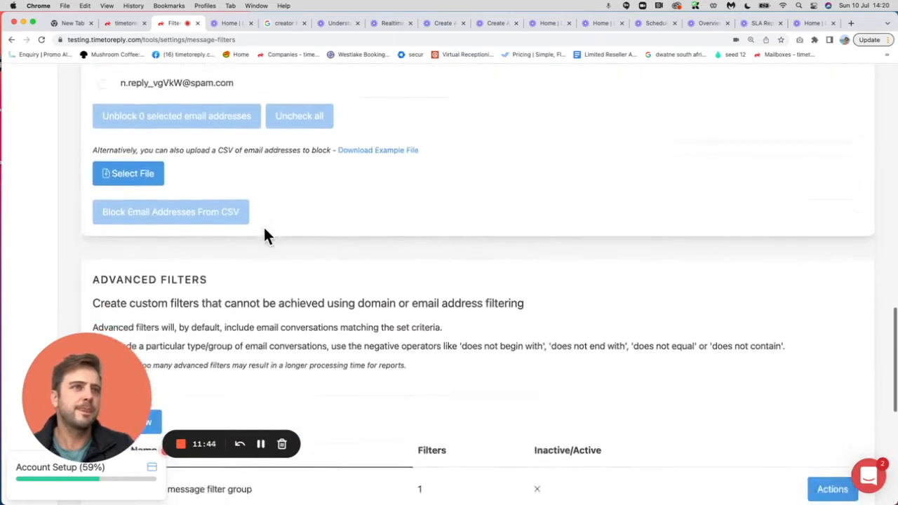
pyautogui.scroll(-3, 265, 229)
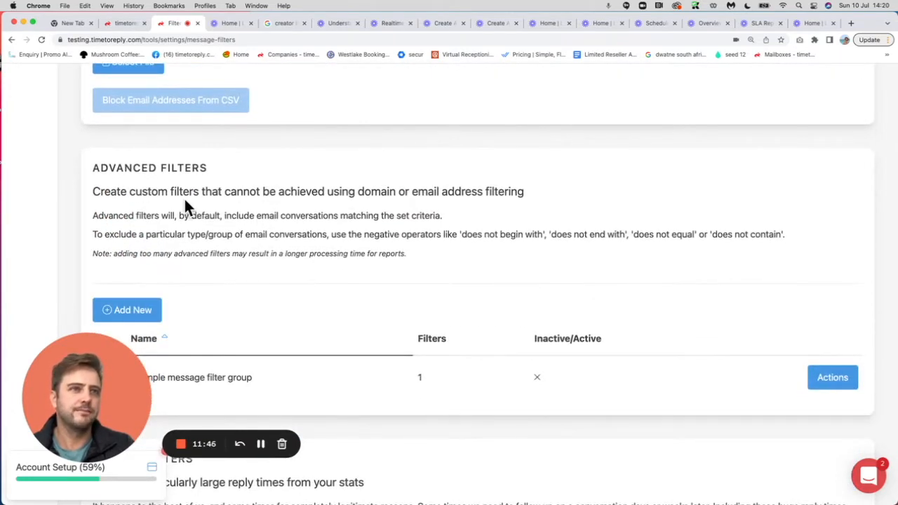
pyautogui.scroll(8, 186, 205)
pyautogui.scroll(-4, 186, 205)
pyautogui.scroll(6, 186, 205)
pyautogui.scroll(6, 186, 206)
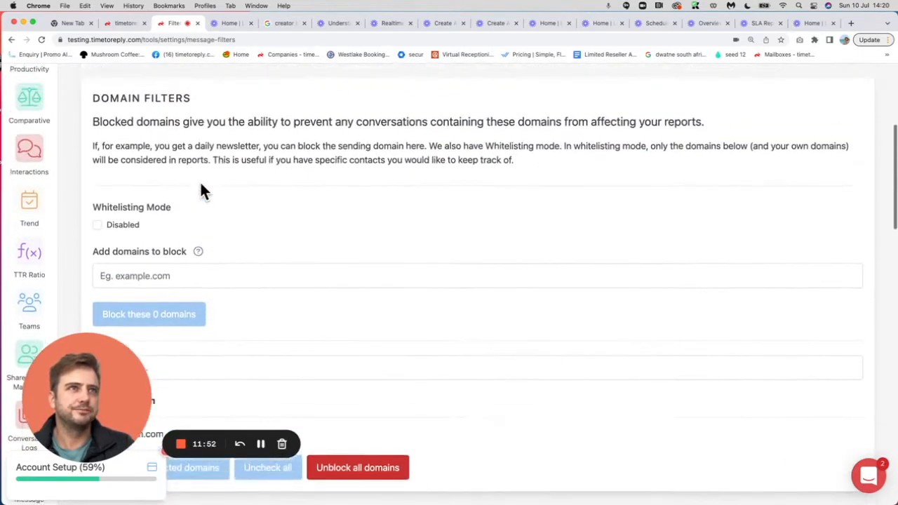
pyautogui.scroll(-3, 201, 190)
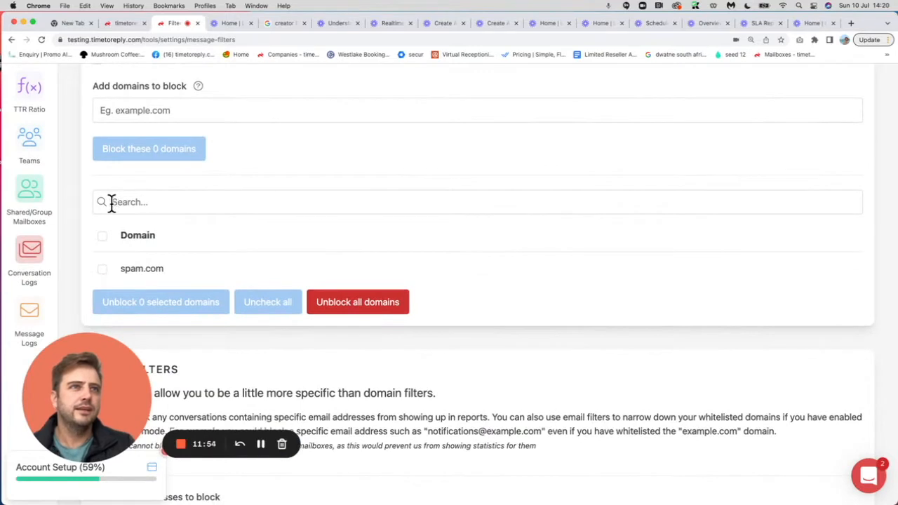
# Block the domain linkedin.com so it is listed alongside spam.com.
pyautogui.moveTo(119, 268); pyautogui.dragTo(194, 271)
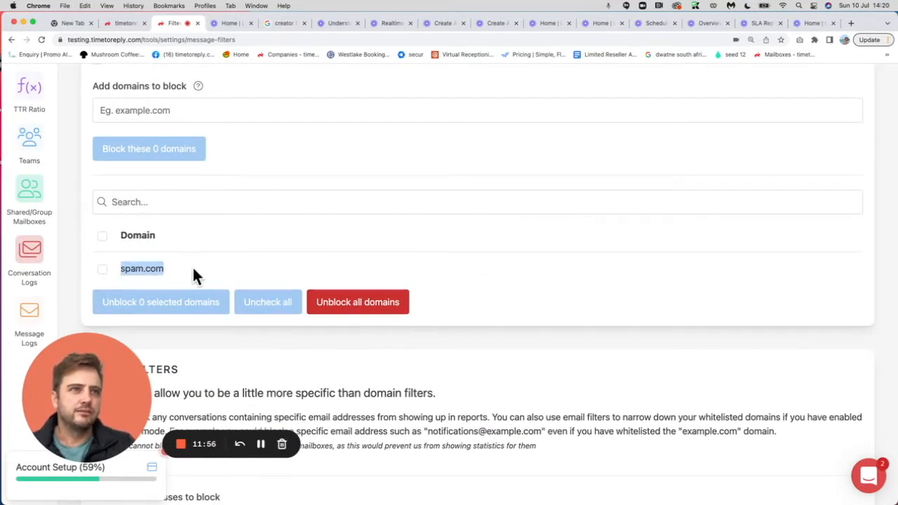
pyautogui.click(144, 114)
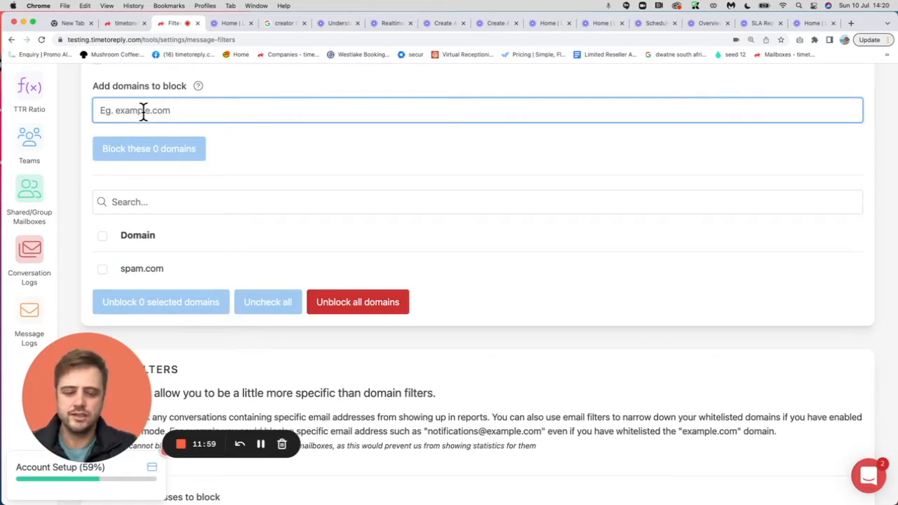
pyautogui.write('link')
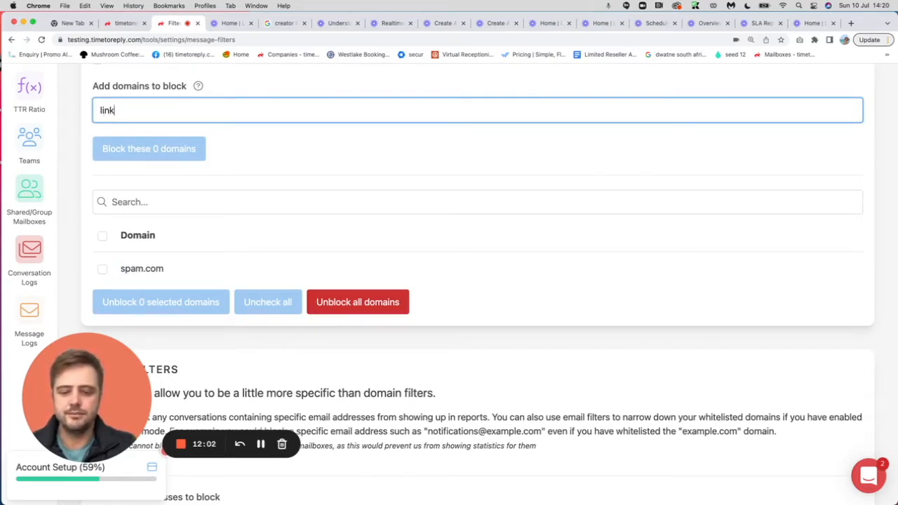
pyautogui.write('edin.com')
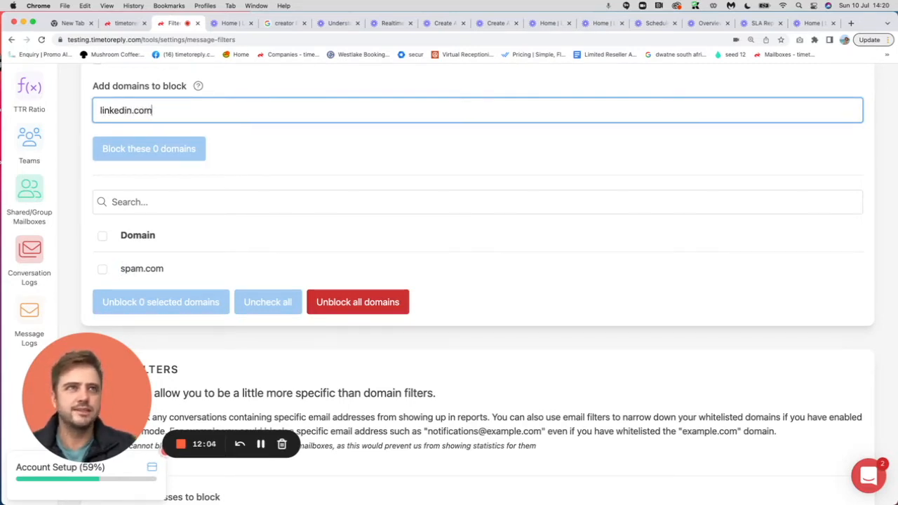
pyautogui.press('Return')
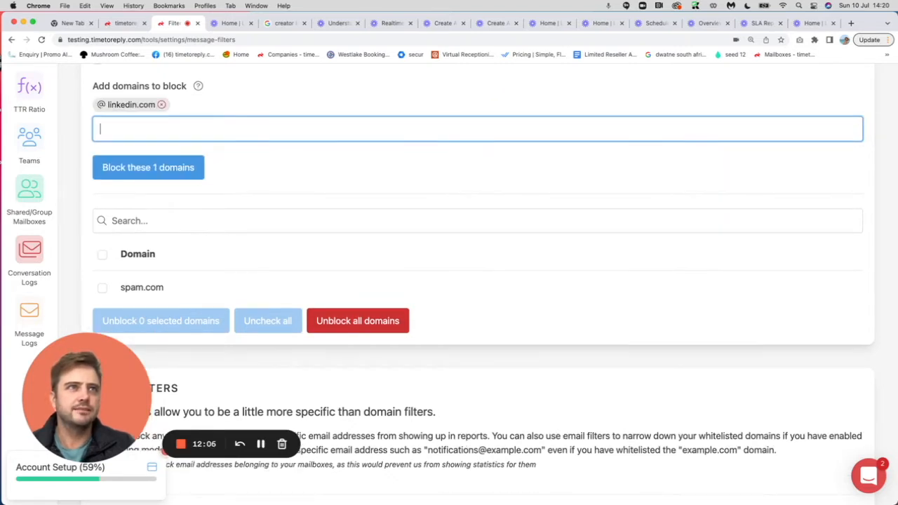
pyautogui.click(126, 168)
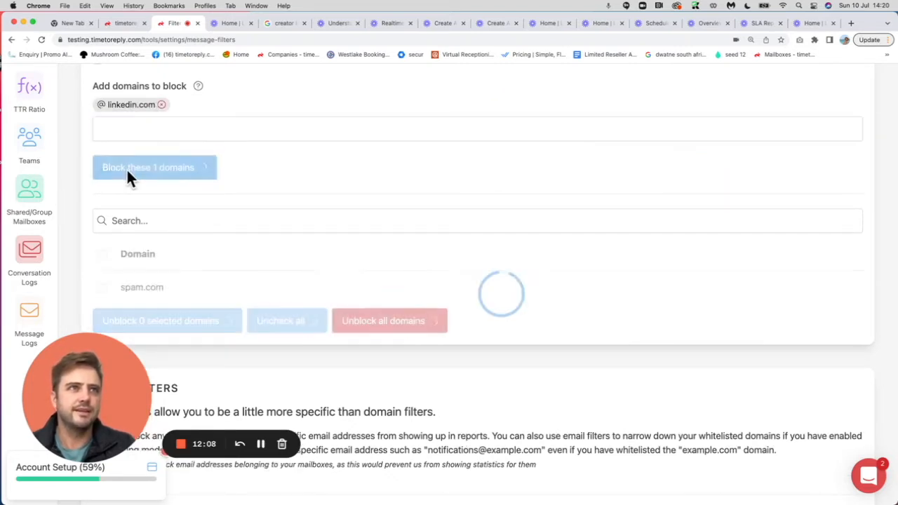
pyautogui.scroll(-3, 157, 279)
pyautogui.scroll(4, 157, 279)
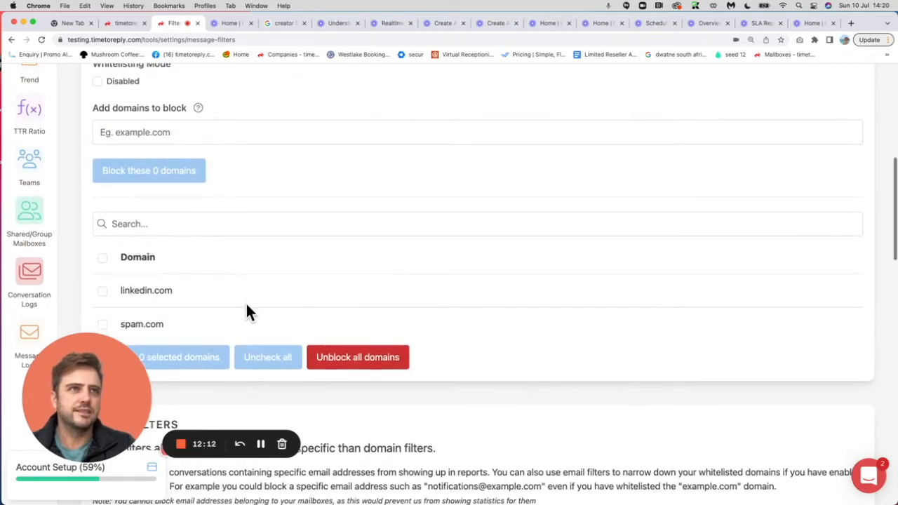
pyautogui.scroll(-3, 130, 229)
pyautogui.scroll(-3, 190, 267)
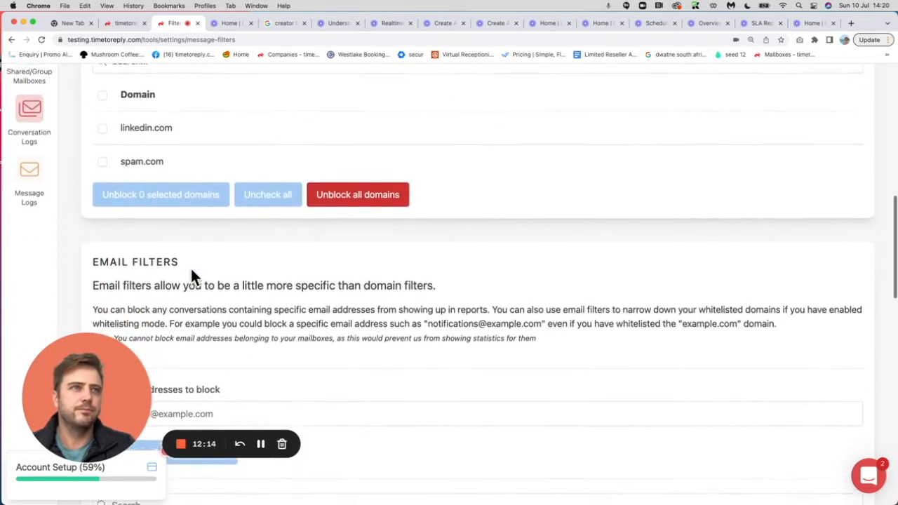
pyautogui.scroll(-2, 235, 232)
pyautogui.scroll(-5, 246, 273)
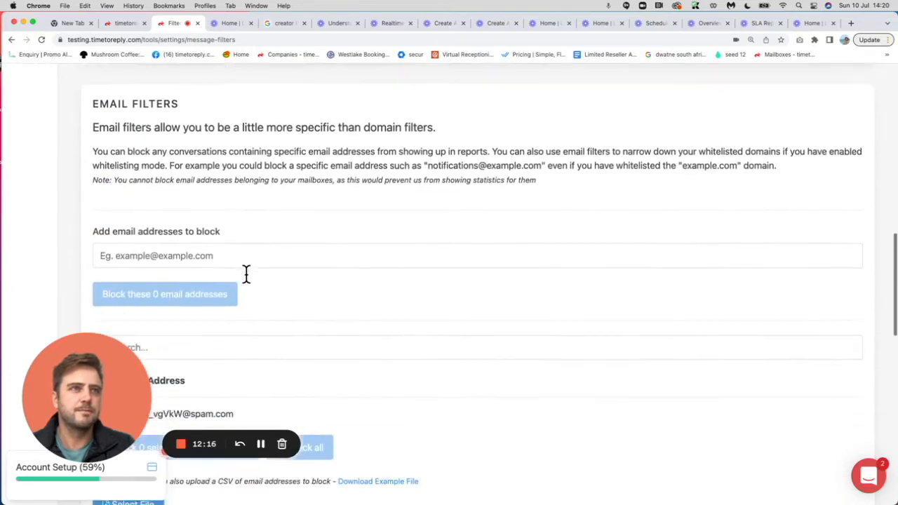
pyautogui.scroll(2, 231, 232)
pyautogui.scroll(-2, 218, 193)
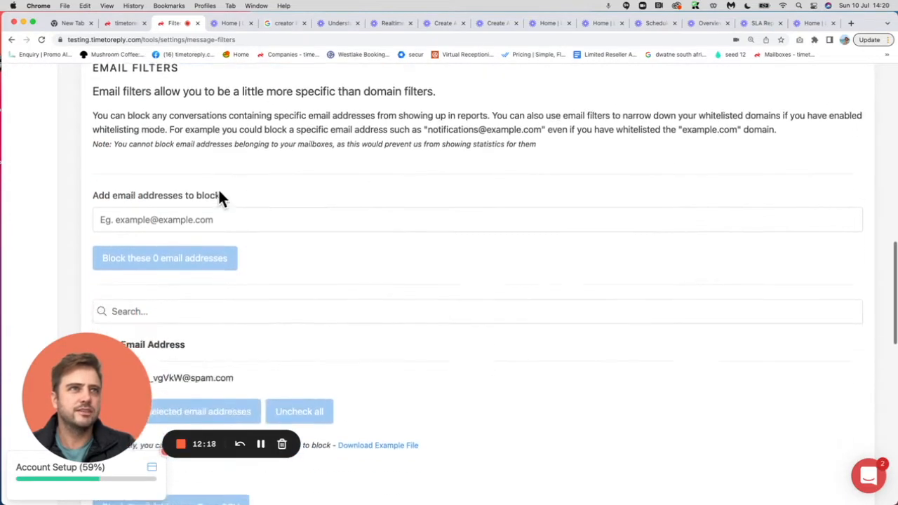
pyautogui.scroll(1, 221, 196)
pyautogui.click(159, 238)
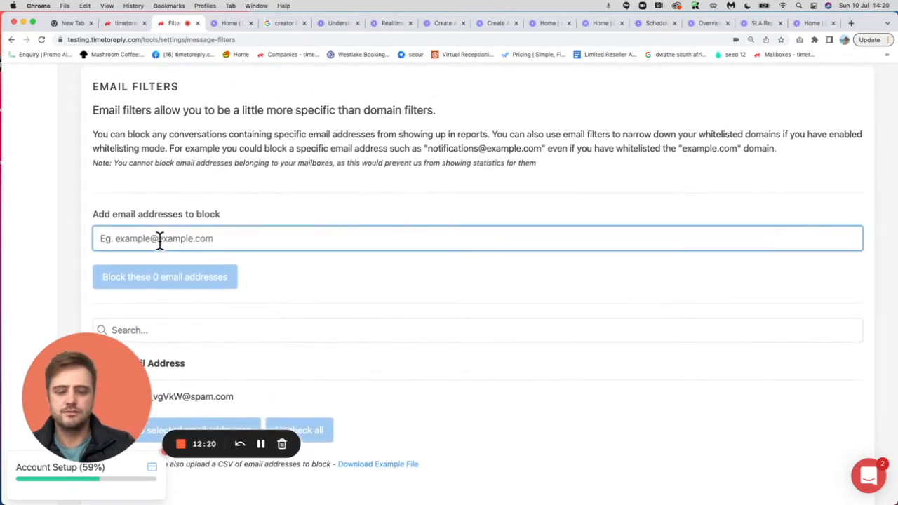
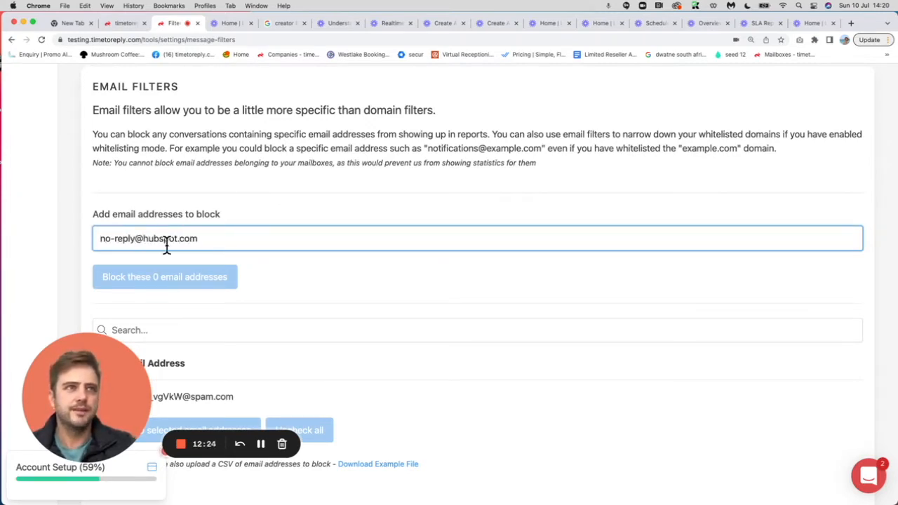
pyautogui.press('Return')
pyautogui.click(151, 299)
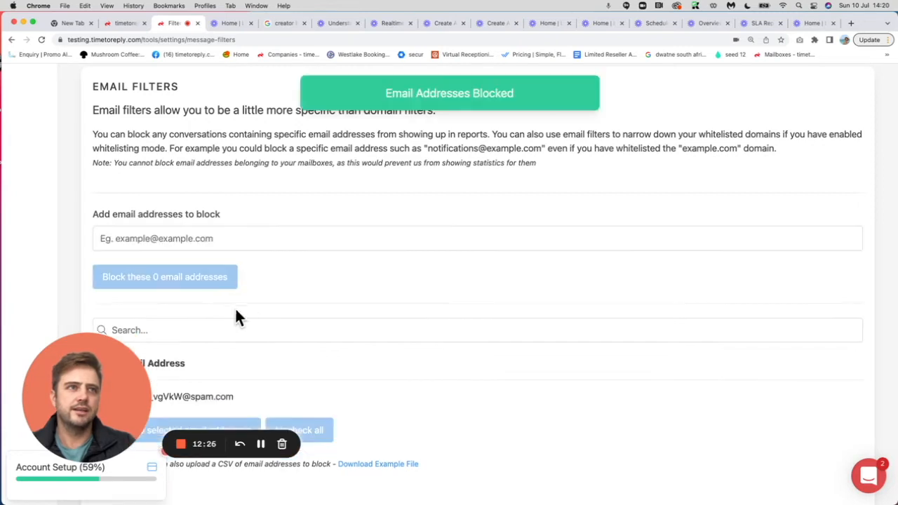
pyautogui.scroll(-3, 225, 305)
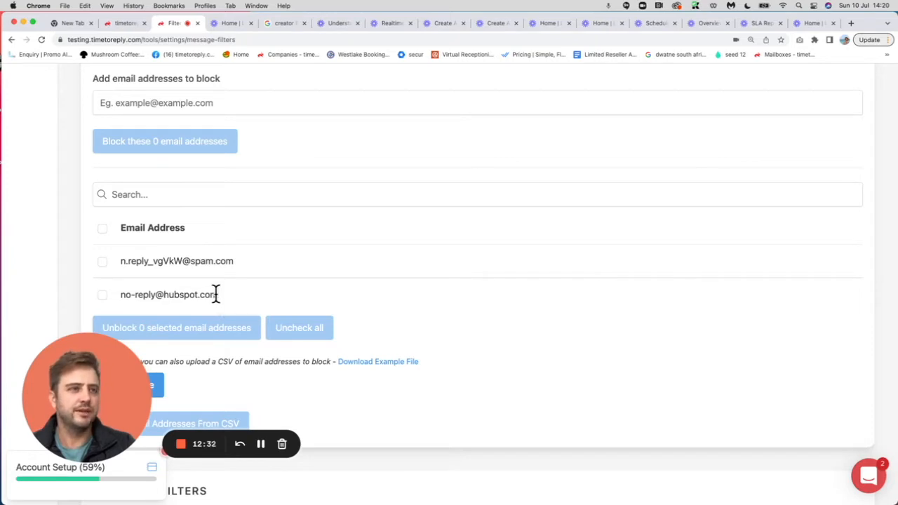
pyautogui.moveTo(120, 298); pyautogui.dragTo(219, 297)
pyautogui.scroll(-3, 219, 298)
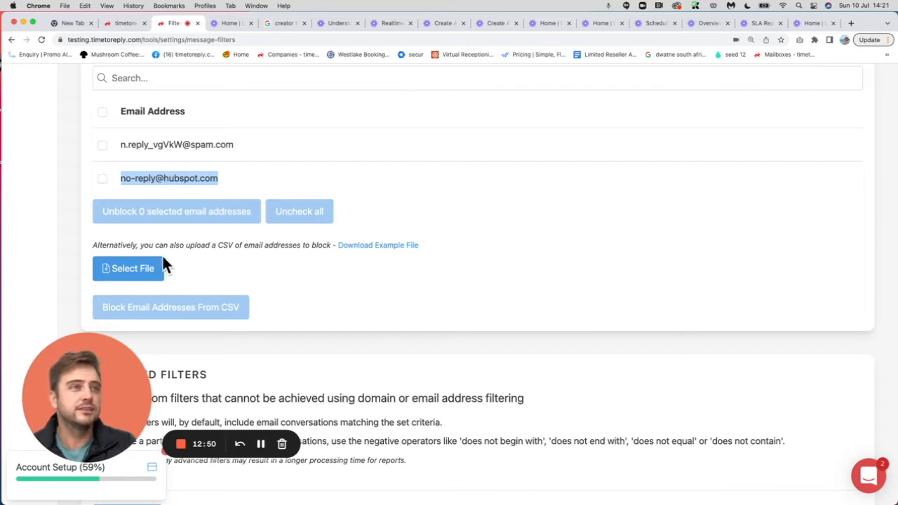
pyautogui.scroll(-5, 268, 265)
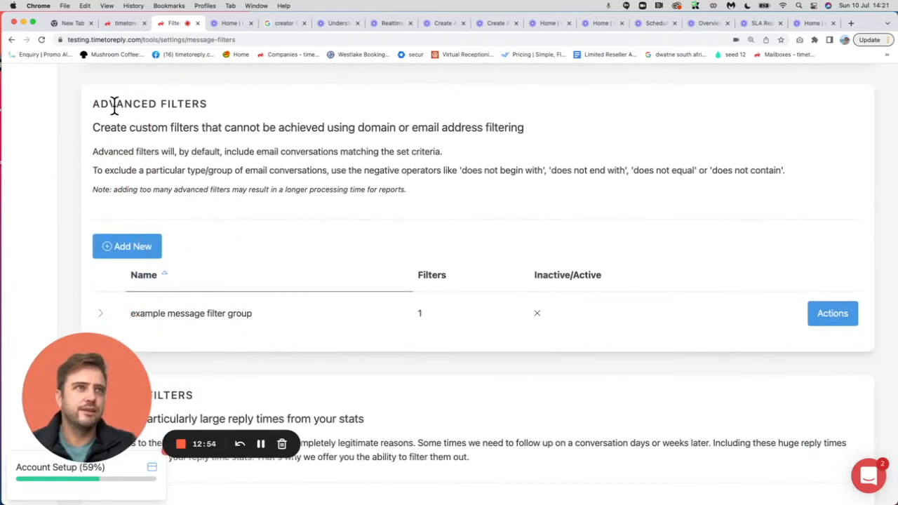
# Start a new advanced filter named 'Invite'.
pyautogui.click(127, 247)
pyautogui.scroll(-2, 128, 247)
pyautogui.click(141, 190)
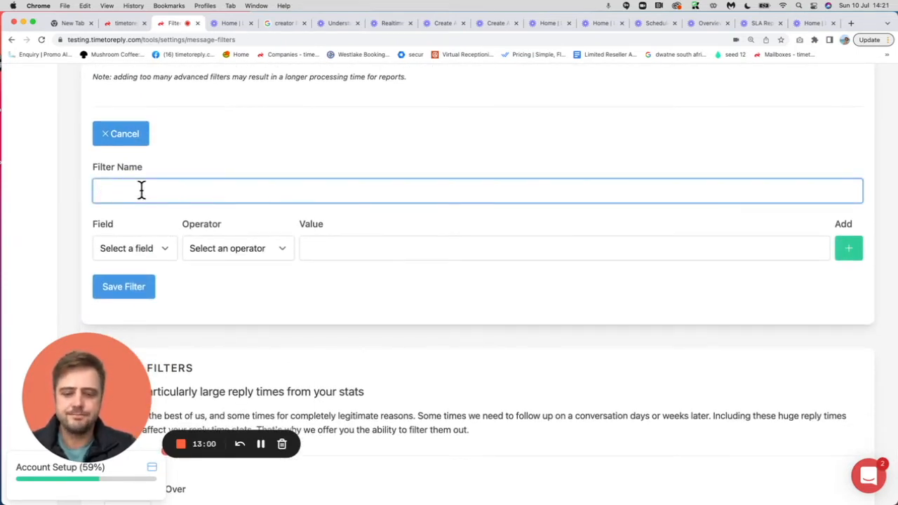
pyautogui.write('Inv')
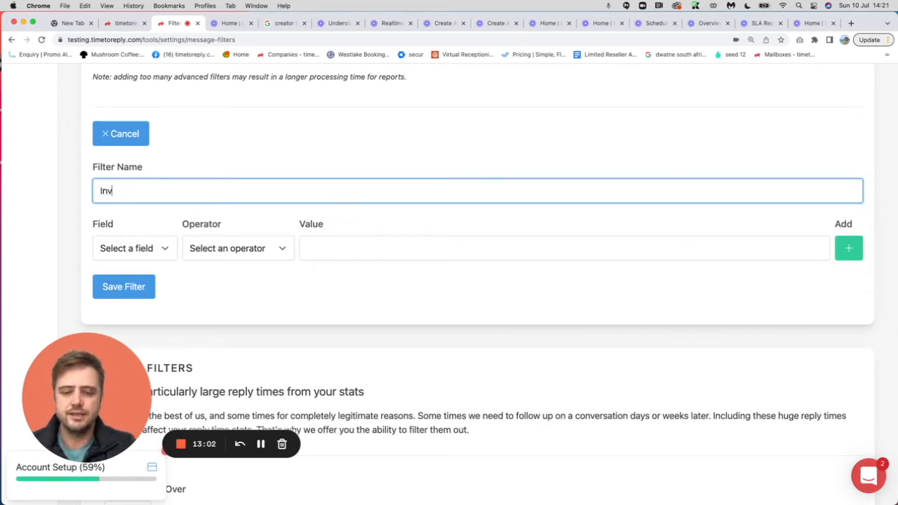
pyautogui.write('ite')
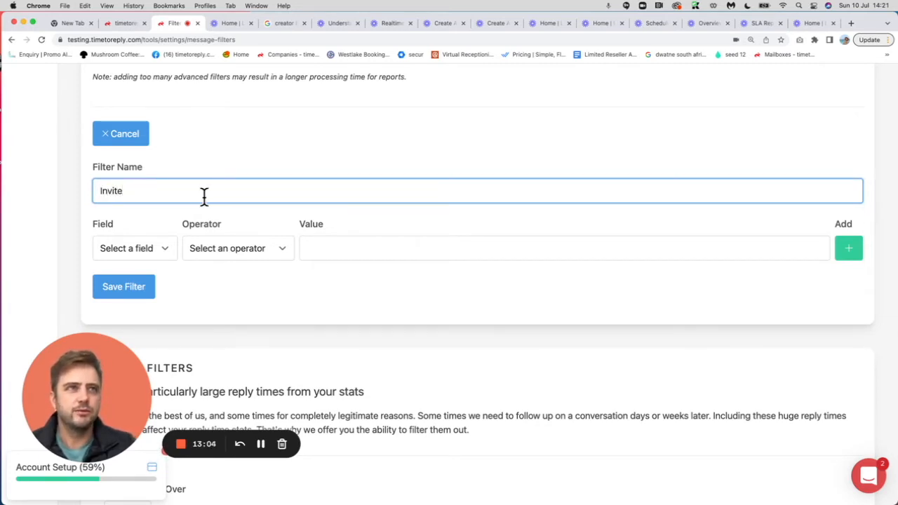
pyautogui.scroll(-1, 202, 194)
# Set the rule to Subject does not contain 'Invite:' and save the filter.
pyautogui.click(162, 227)
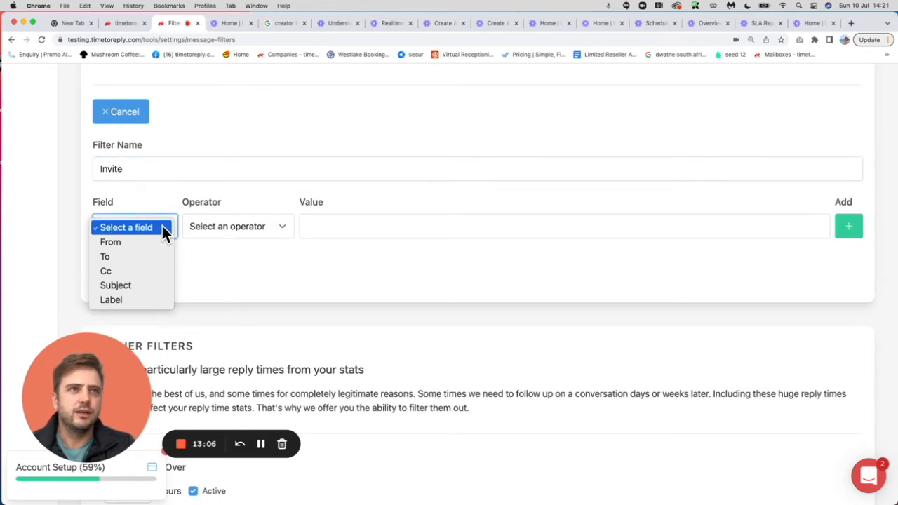
pyautogui.click(123, 285)
pyautogui.click(243, 228)
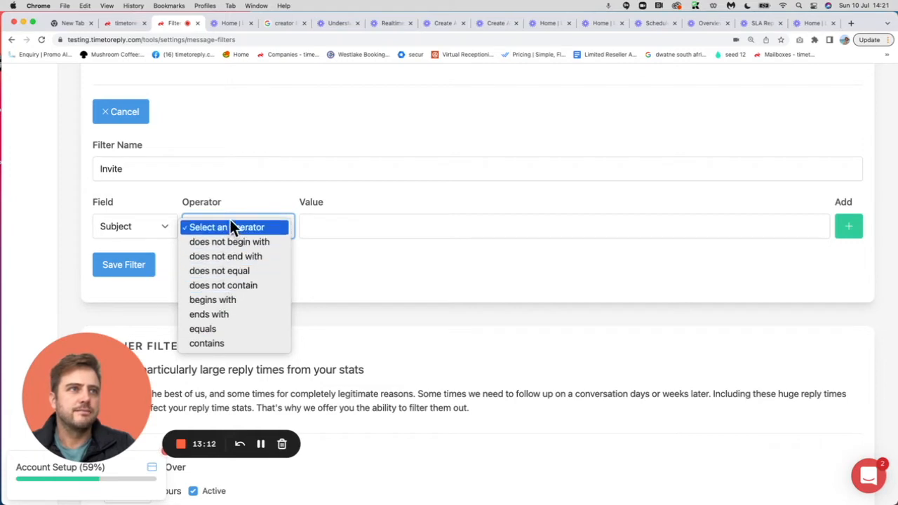
pyautogui.click(236, 285)
pyautogui.click(317, 224)
pyautogui.write('Inviet')
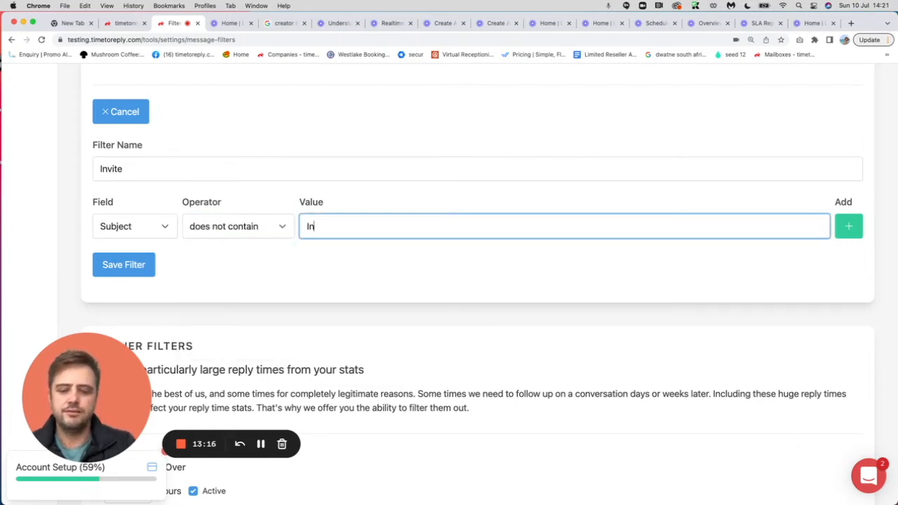
pyautogui.press('BackSpace')
pyautogui.press('BackSpace')
pyautogui.write('te')
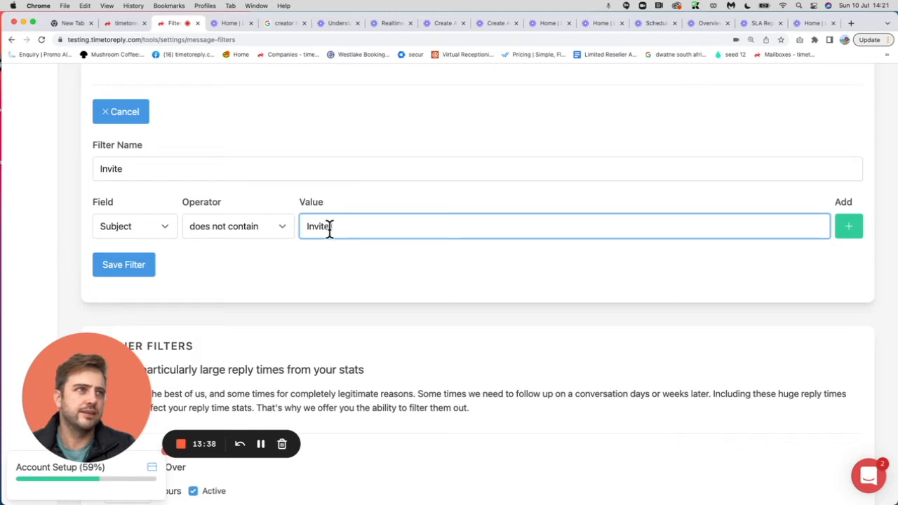
pyautogui.write(':')
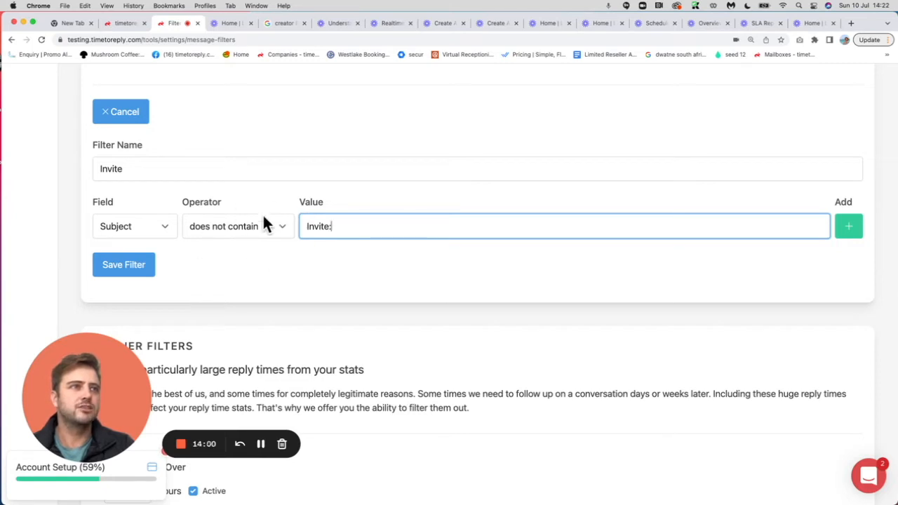
pyautogui.moveTo(305, 226); pyautogui.dragTo(334, 226)
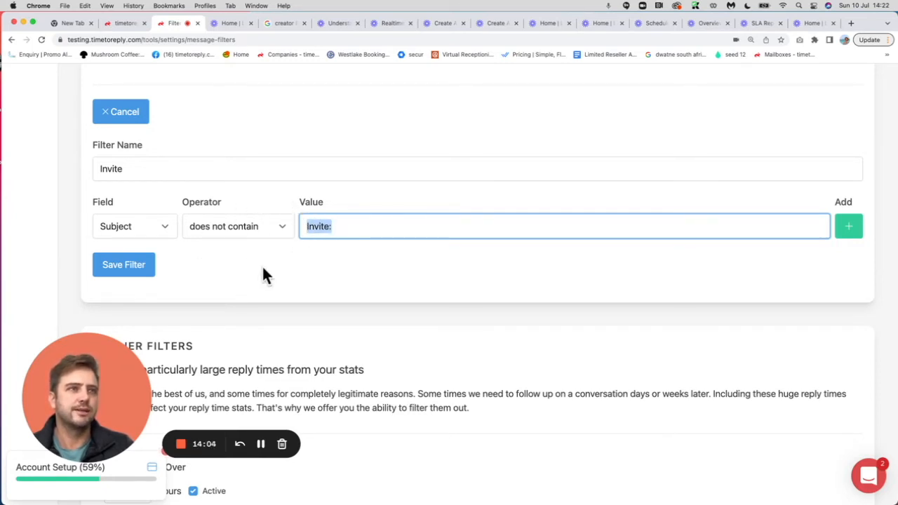
pyautogui.click(136, 265)
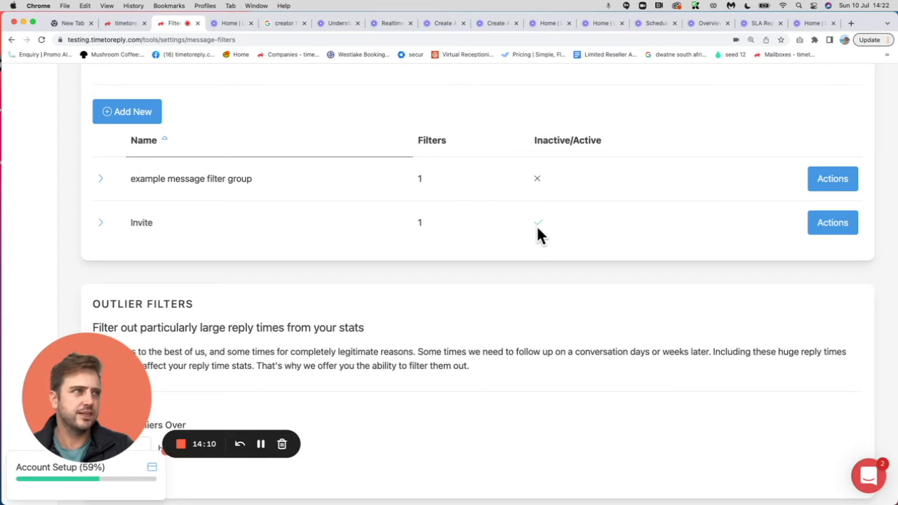
pyautogui.click(814, 226)
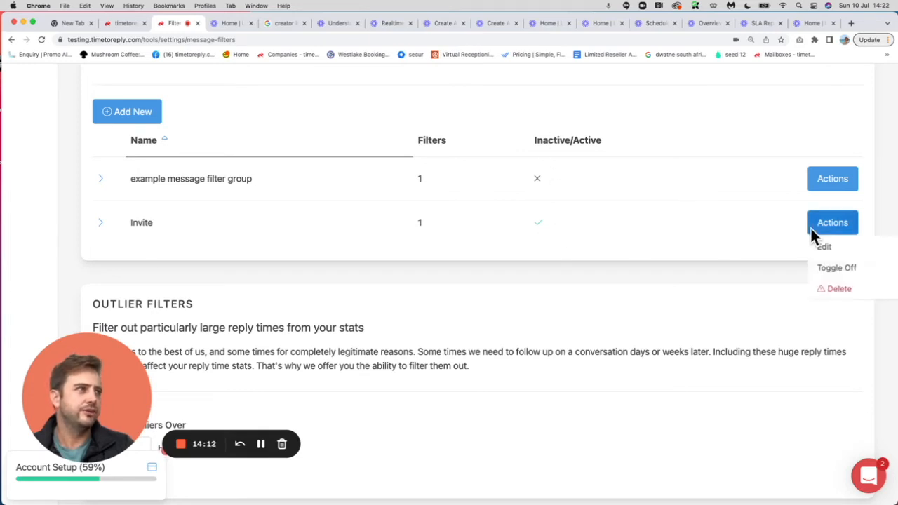
pyautogui.click(644, 219)
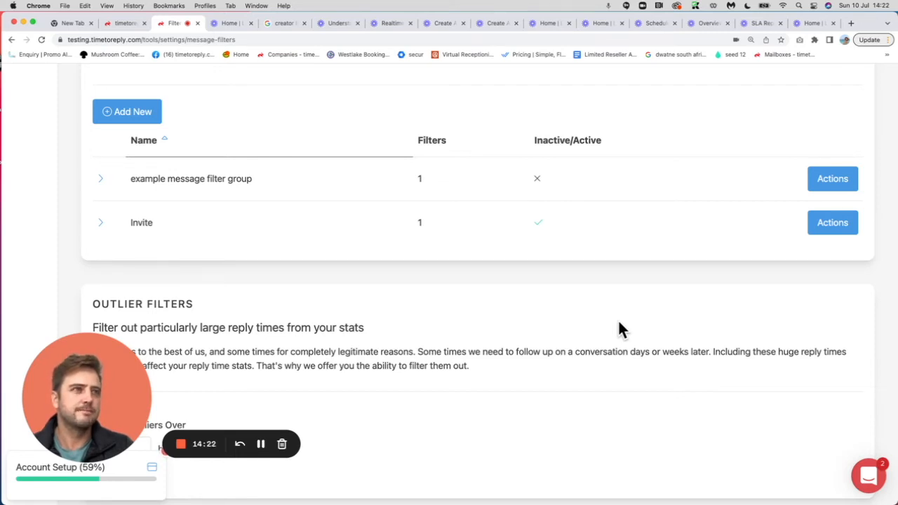
pyautogui.scroll(-3, 619, 327)
pyautogui.scroll(2, 619, 325)
pyautogui.scroll(-2, 618, 326)
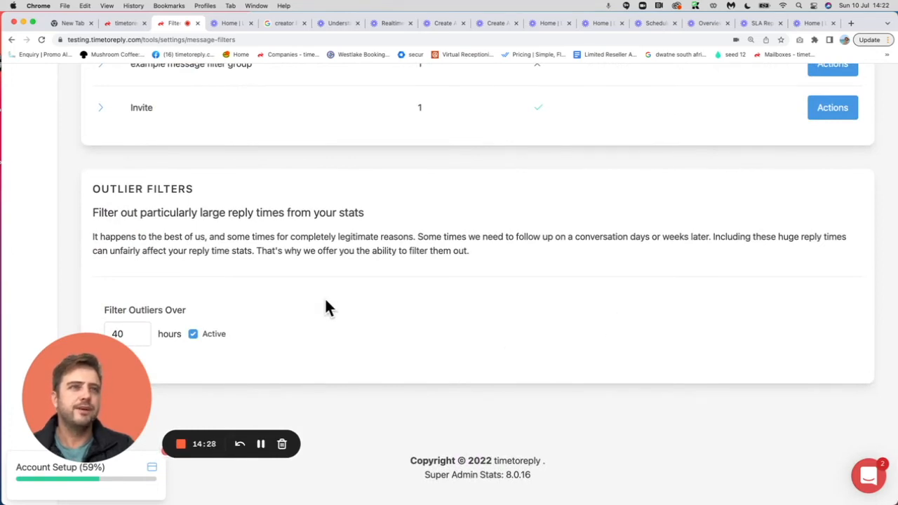
# Change the Filter Outliers Over value from 40 to 100 hours.
pyautogui.moveTo(95, 189); pyautogui.dragTo(191, 189)
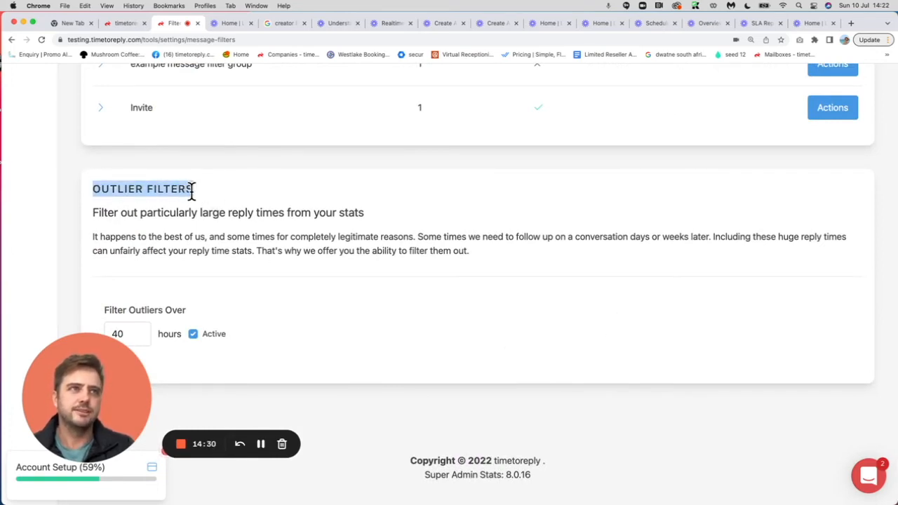
pyautogui.moveTo(110, 367); pyautogui.dragTo(92, 373)
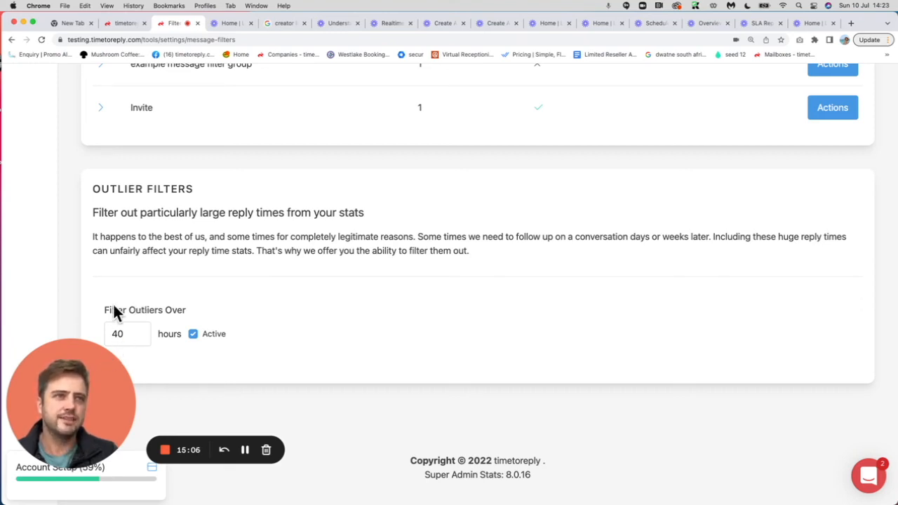
pyautogui.moveTo(126, 333); pyautogui.dragTo(103, 340)
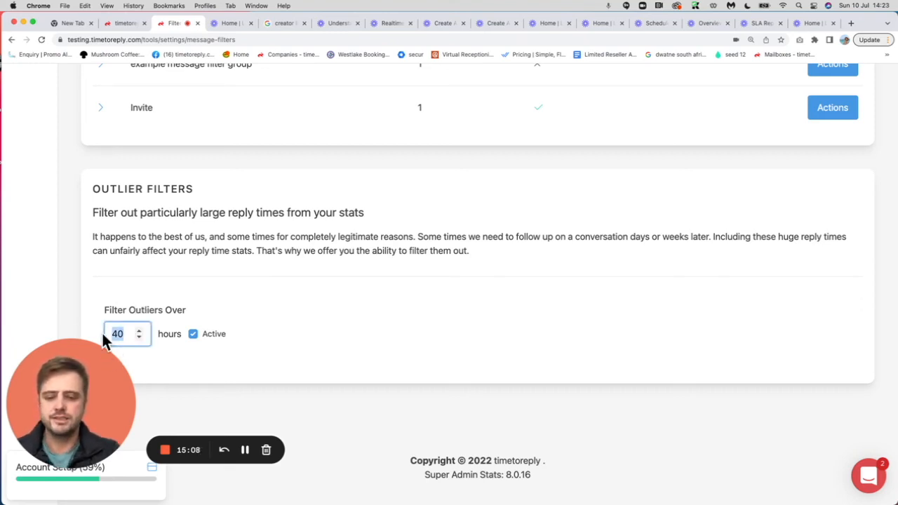
pyautogui.write('100')
pyautogui.scroll(-2, 142, 344)
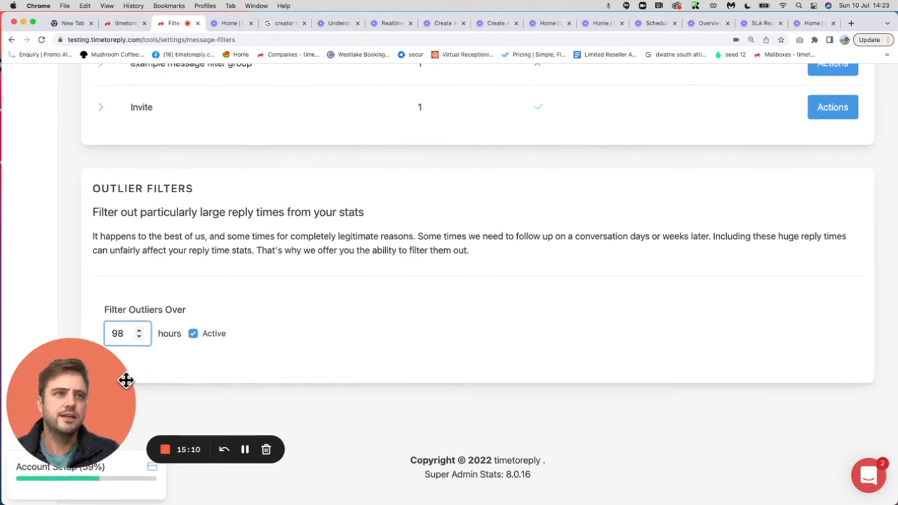
pyautogui.press('BackSpace')
pyautogui.press('BackSpace')
pyautogui.write('00')
pyautogui.press('BackSpace')
pyautogui.press('BackSpace')
pyautogui.write('100')
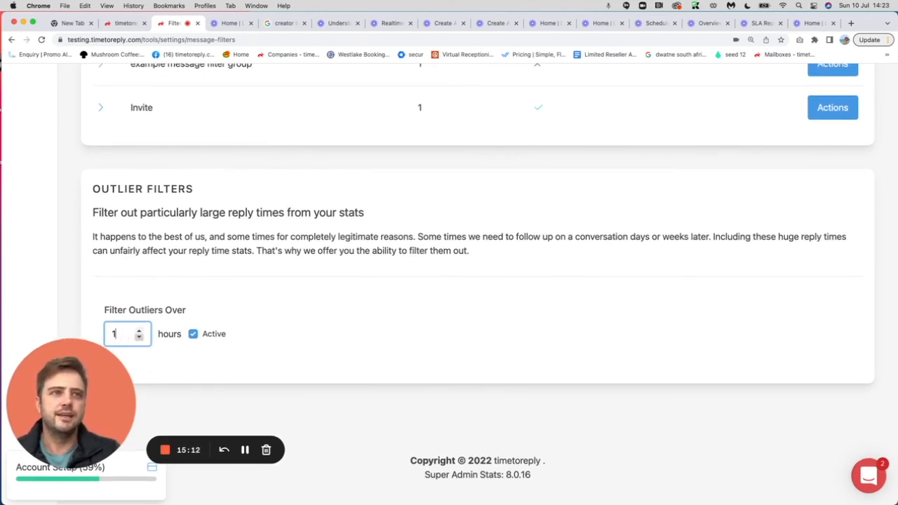